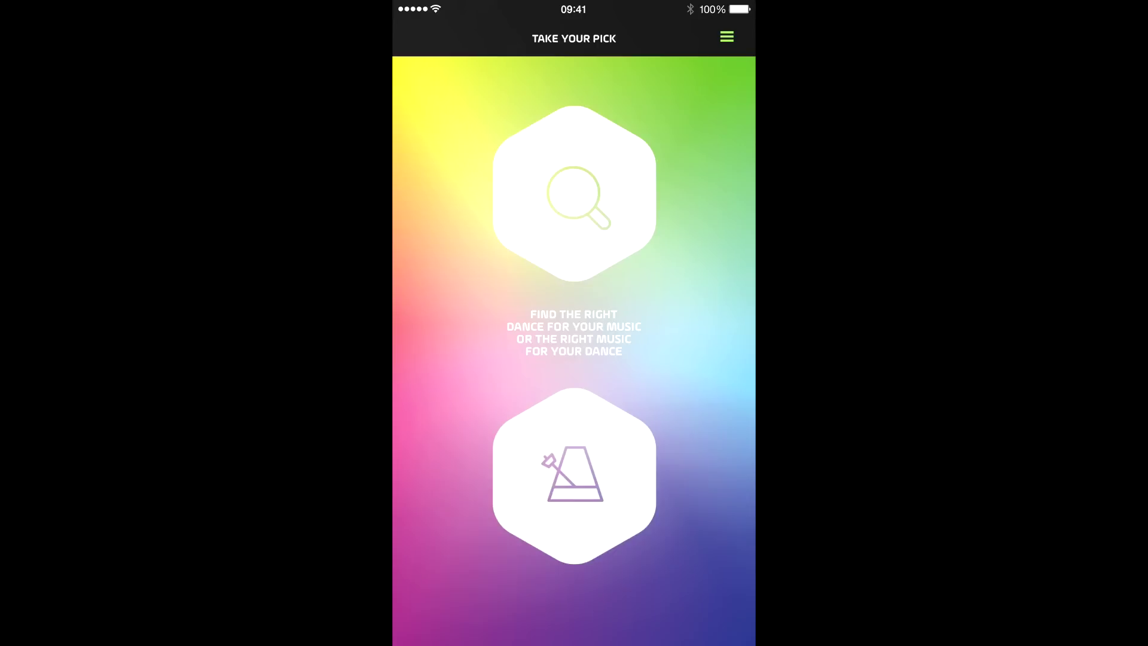
- Open the track search and its Dance Style list to choose Rumba
click(574, 194)
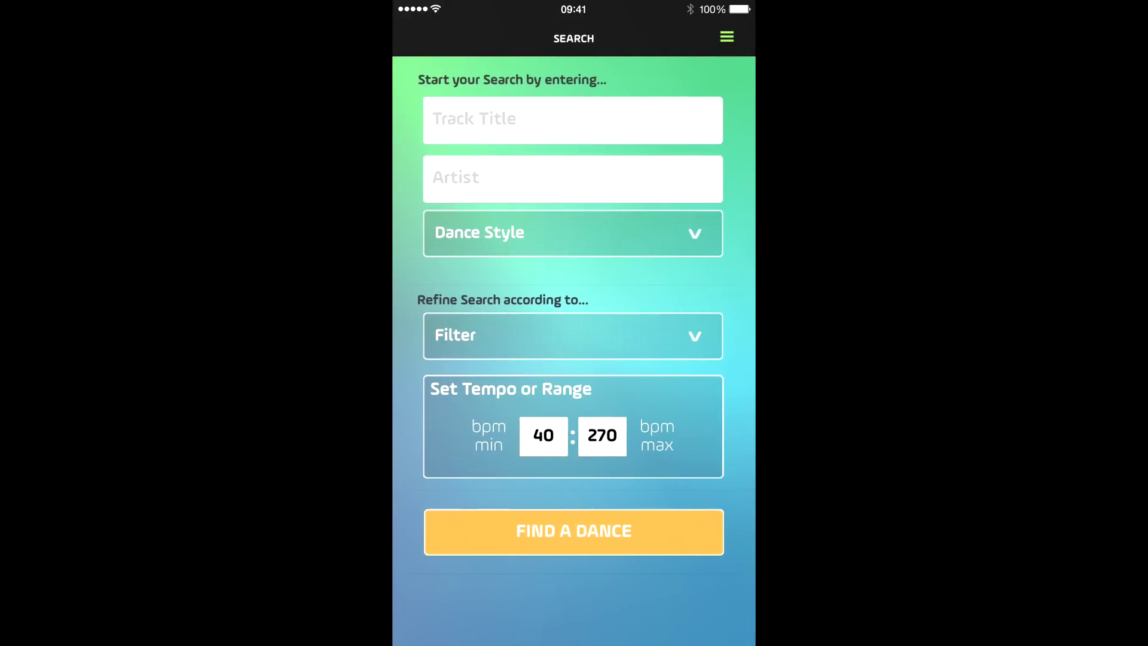
click(573, 233)
scroll(573, 449, down, 5)
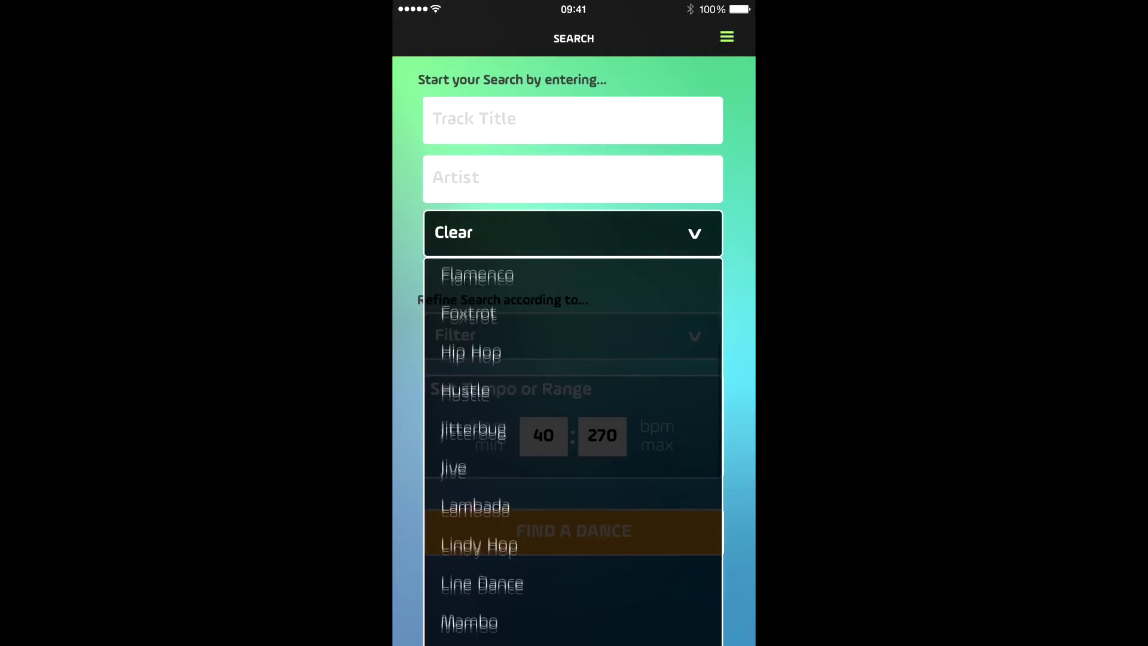
scroll(573, 449, down, 5)
scroll(573, 449, down, 5)
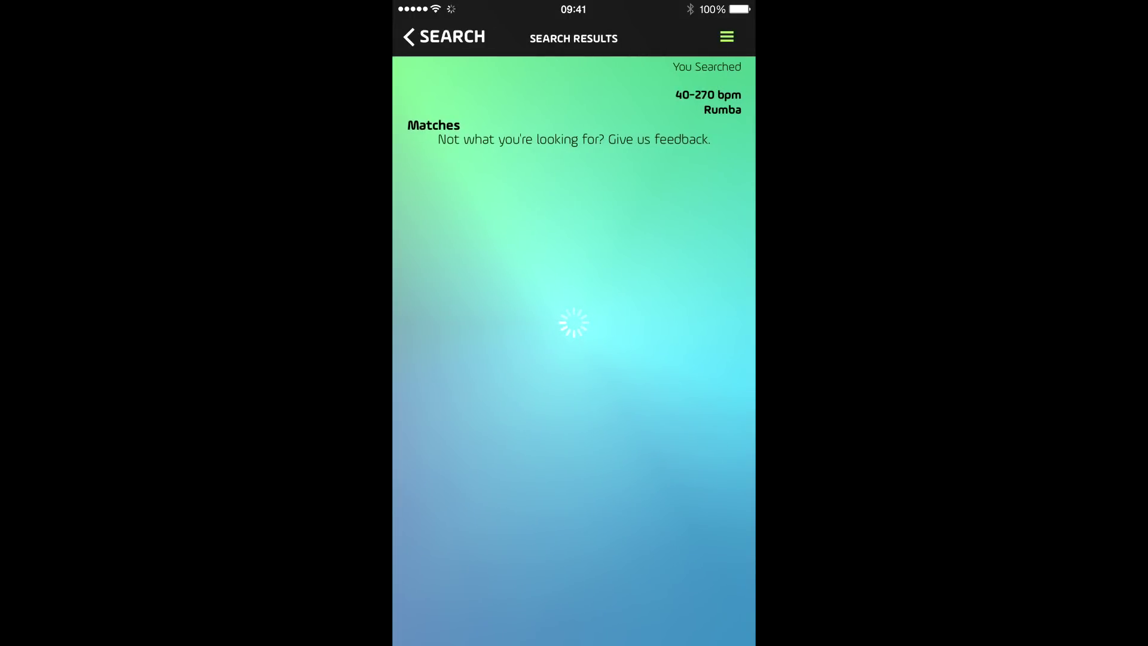
scroll(573, 404, down, 5)
scroll(573, 404, down, 8)
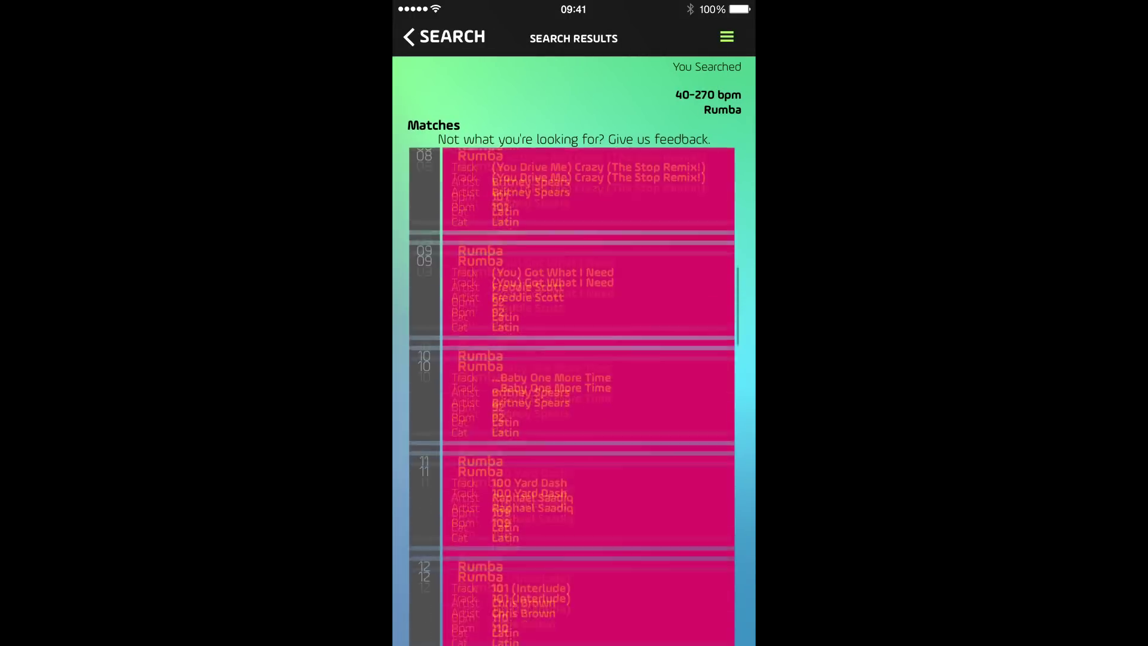
- Return to the search form and set the Filter dropdown to Disney
click(444, 37)
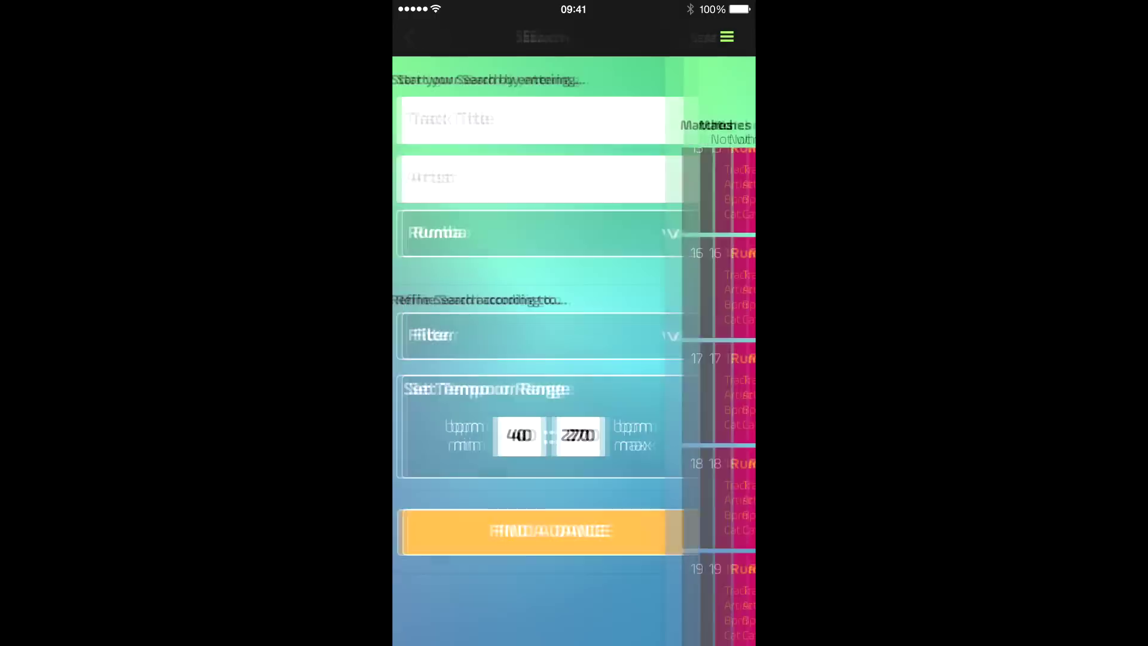
click(574, 334)
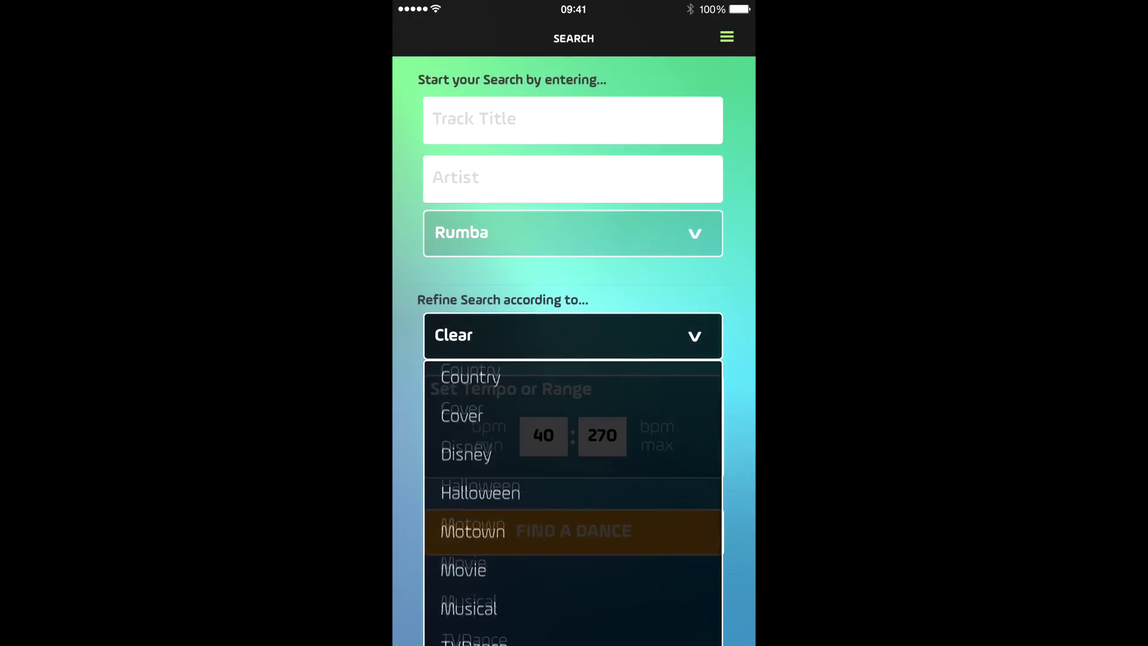
scroll(573, 493, down, 3)
scroll(573, 493, up, 2)
click(574, 335)
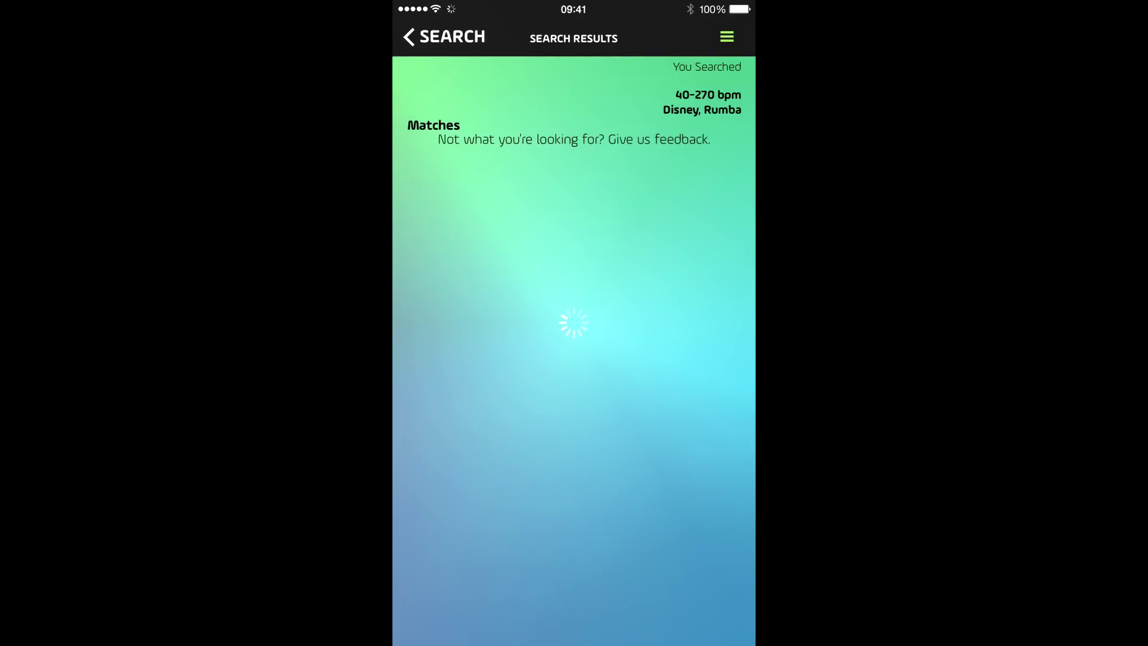
scroll(573, 404, down, 10)
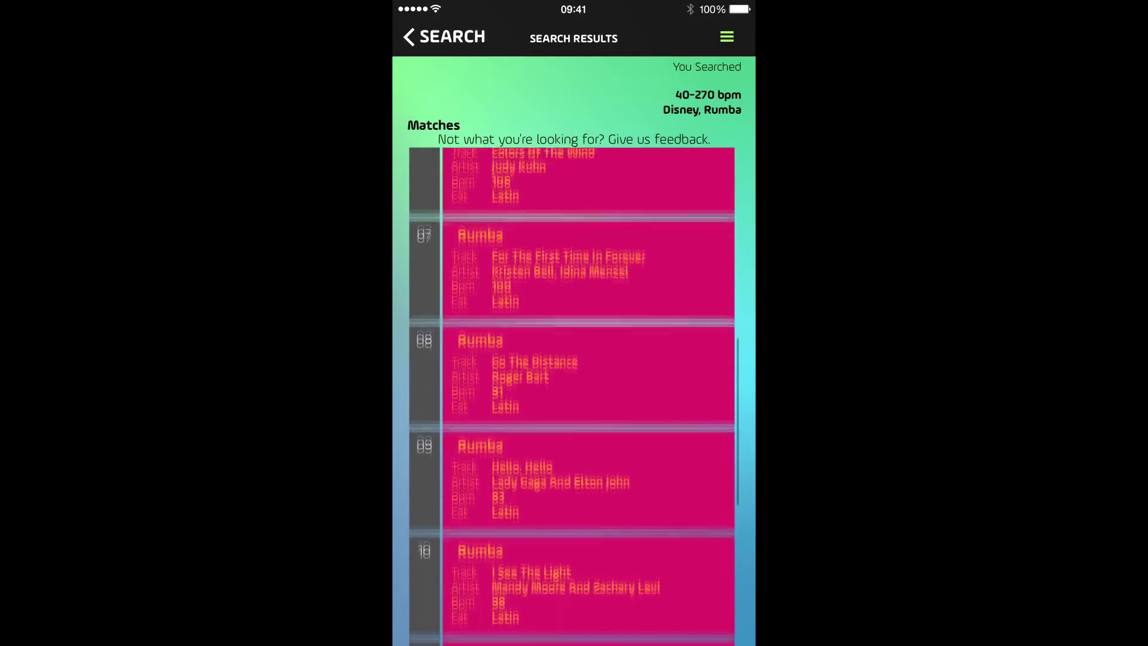
- Play the Love Machine preview, favourite it, then pause and go back
click(588, 354)
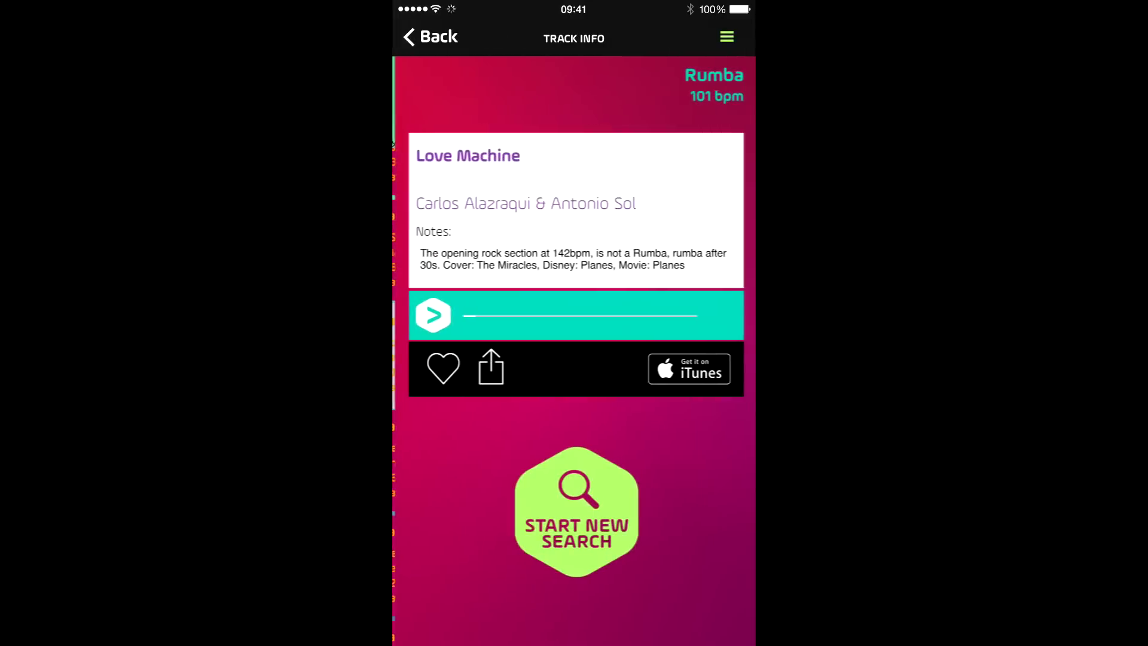
click(431, 316)
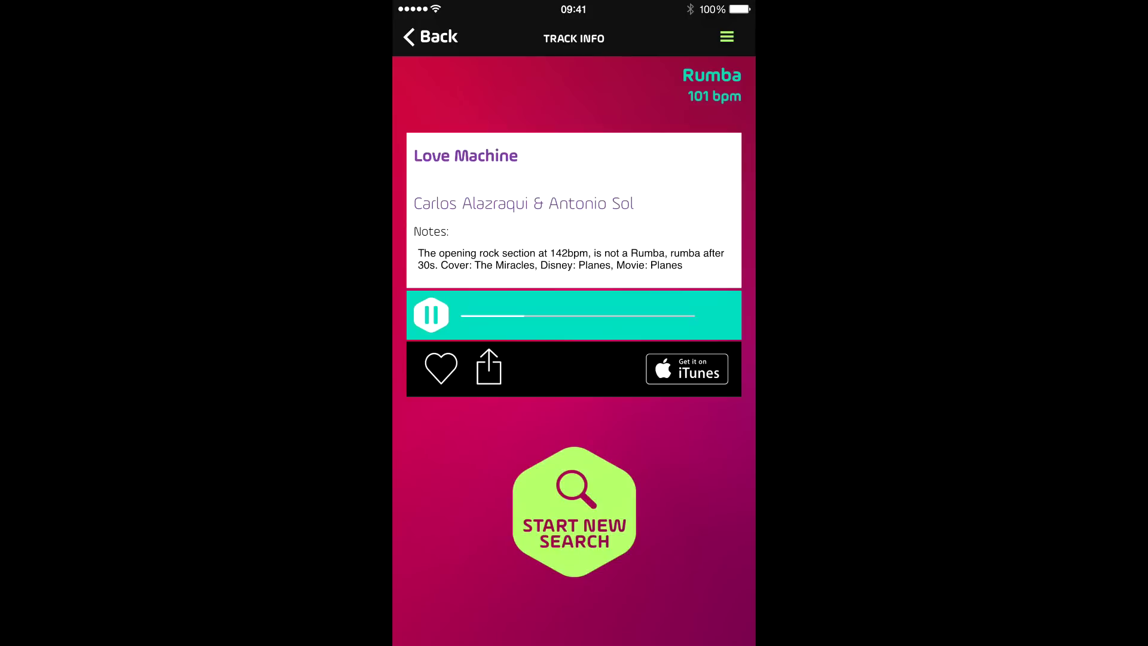
click(440, 368)
click(432, 315)
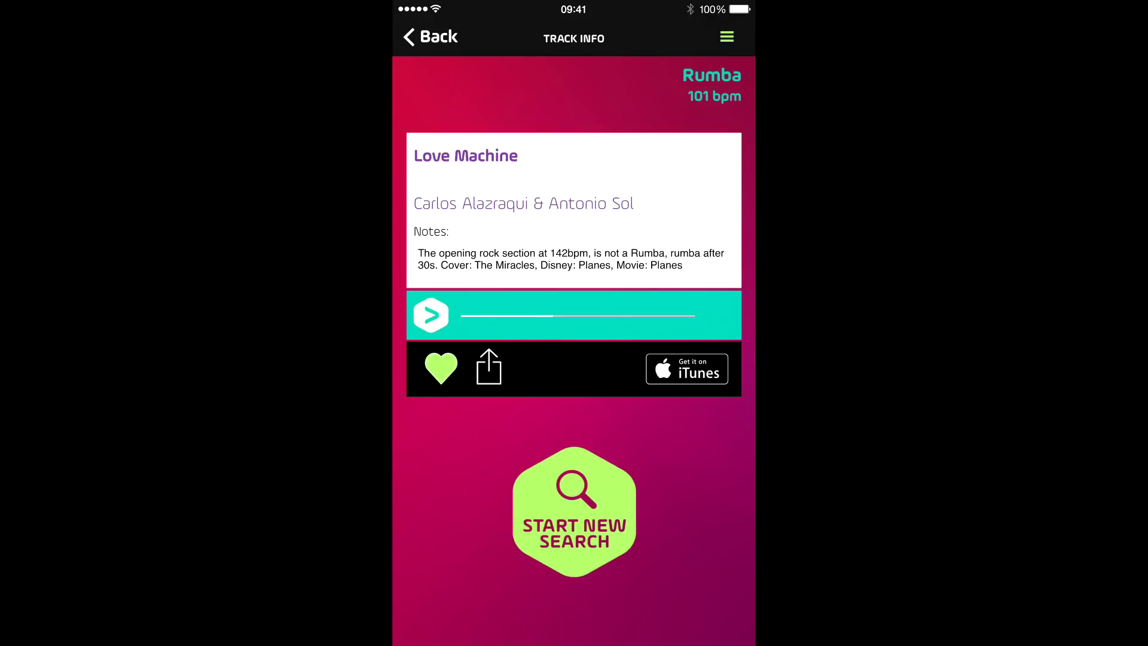
click(432, 37)
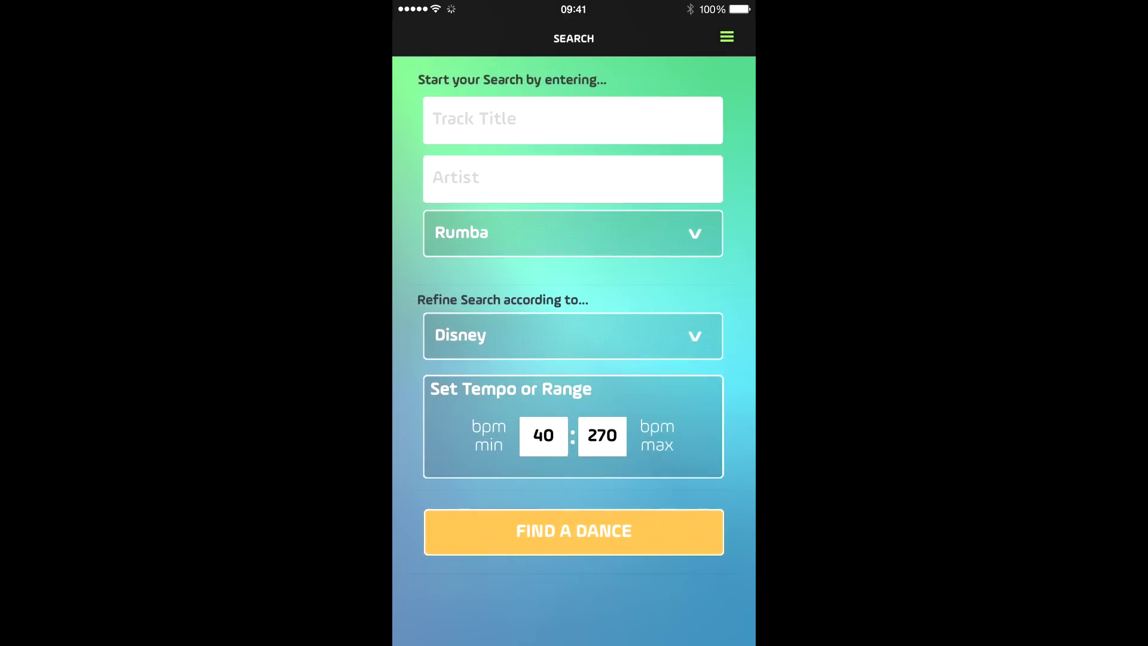
- Remove the Disney filter and set the dance style to Cha Cha
click(573, 335)
click(572, 335)
click(573, 233)
scroll(573, 449, up, 5)
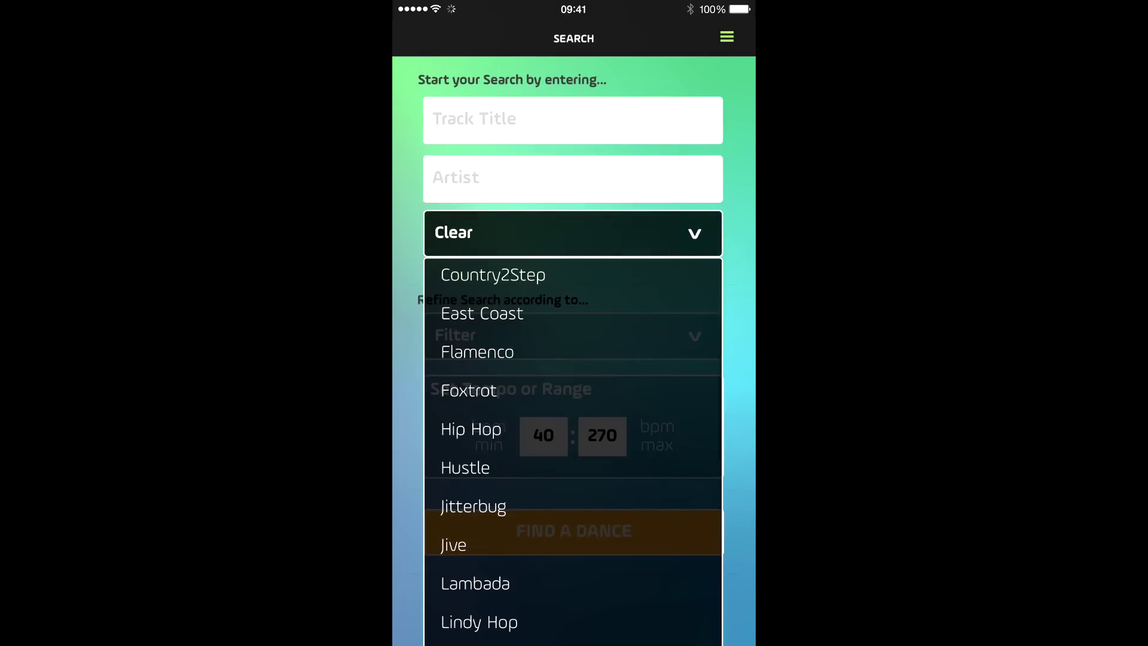
click(471, 412)
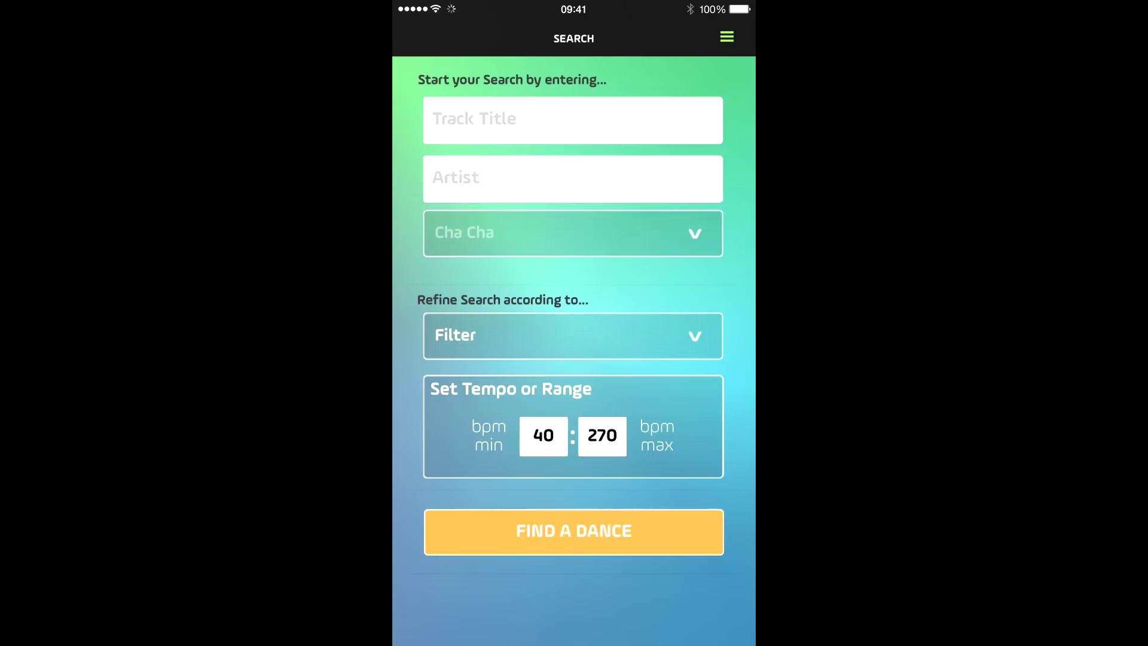
- Set the tempo range to 110–120 bpm and run the search
click(544, 436)
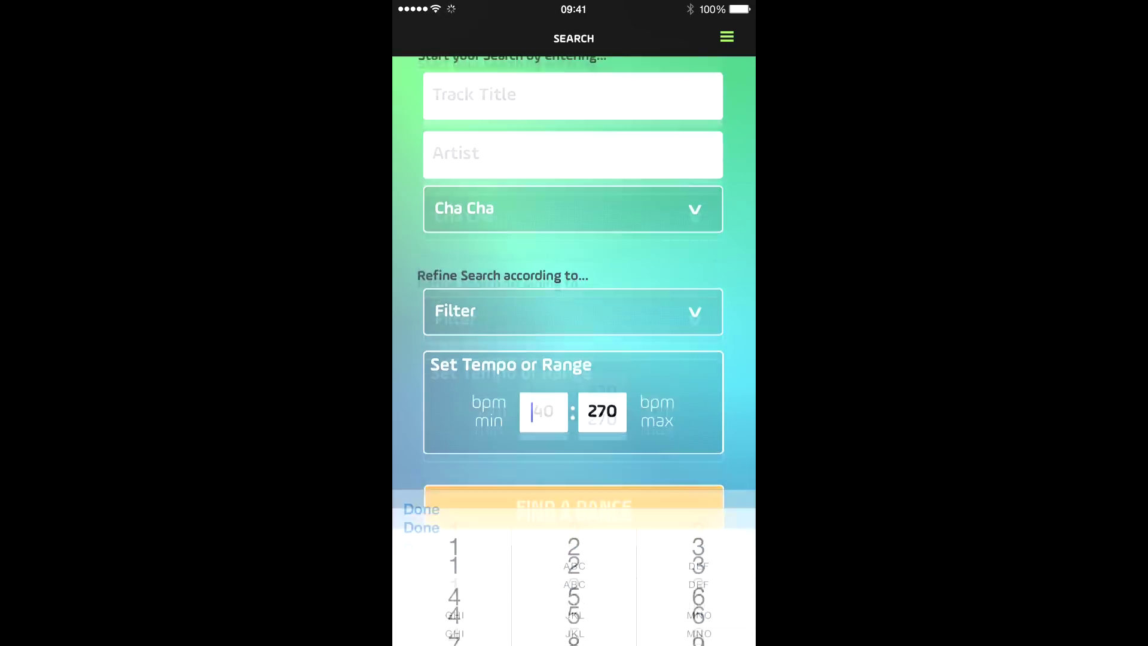
click(454, 467)
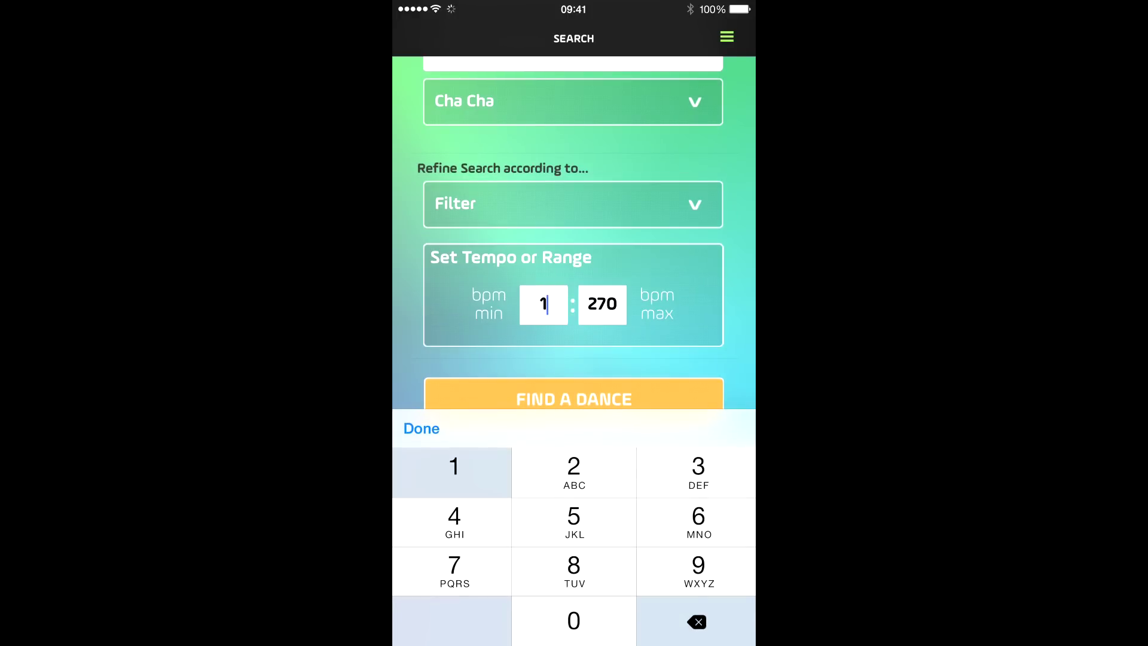
click(453, 467)
text(10)
click(573, 622)
click(601, 304)
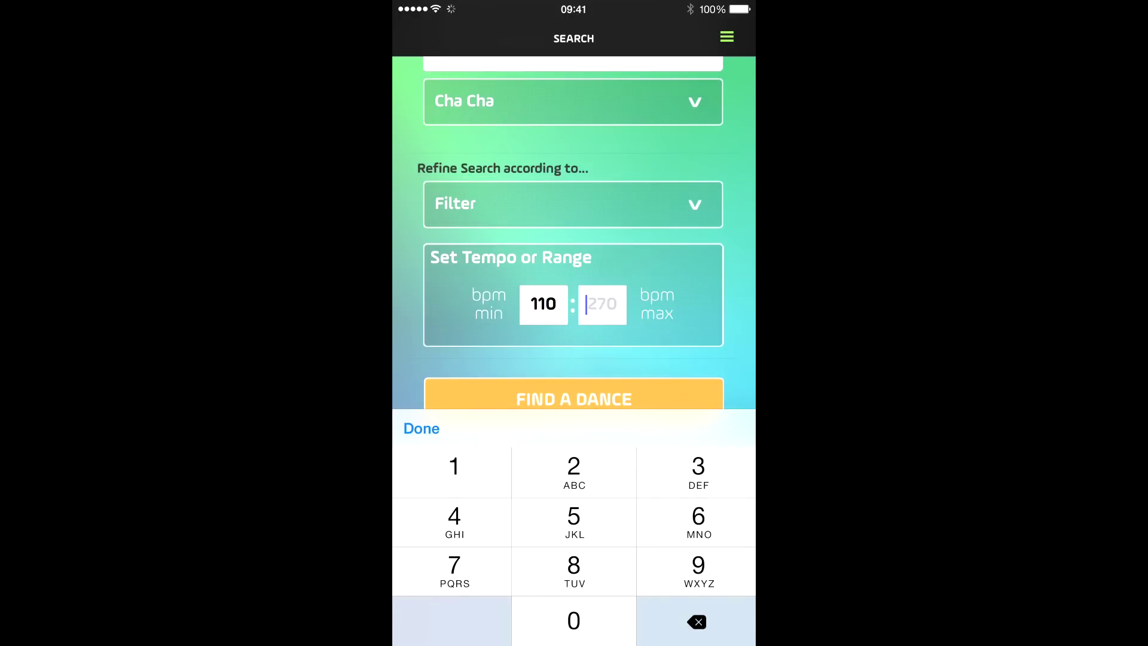
click(453, 467)
click(573, 467)
click(573, 621)
click(574, 399)
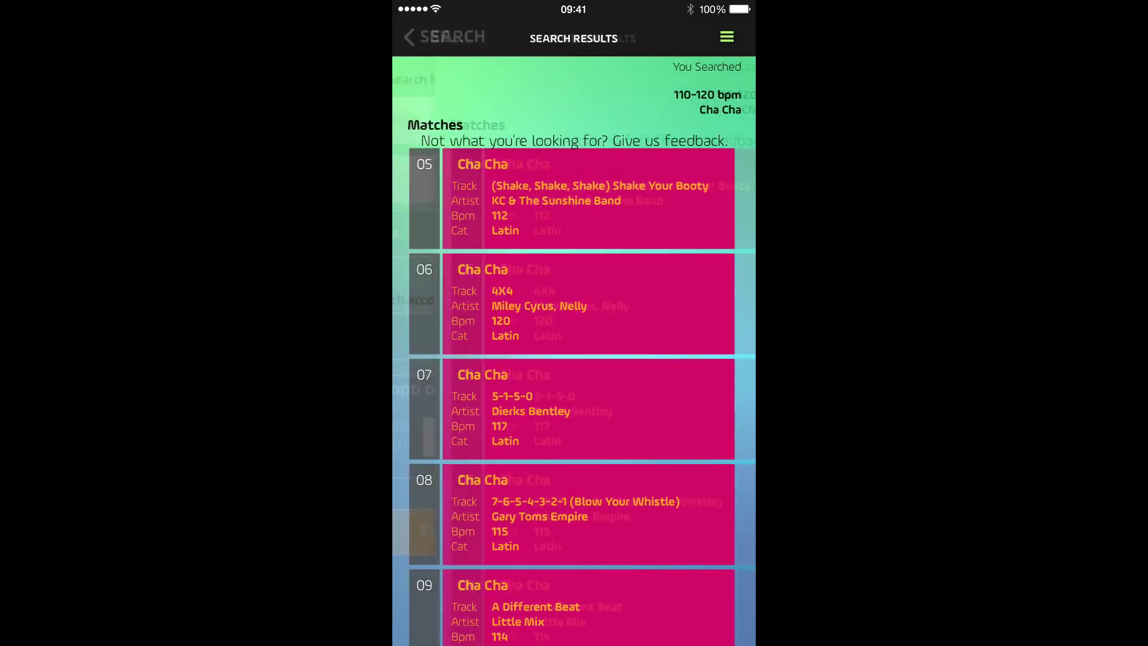
- Enter Jackson as the artist and rerun the Cha Cha search
click(574, 177)
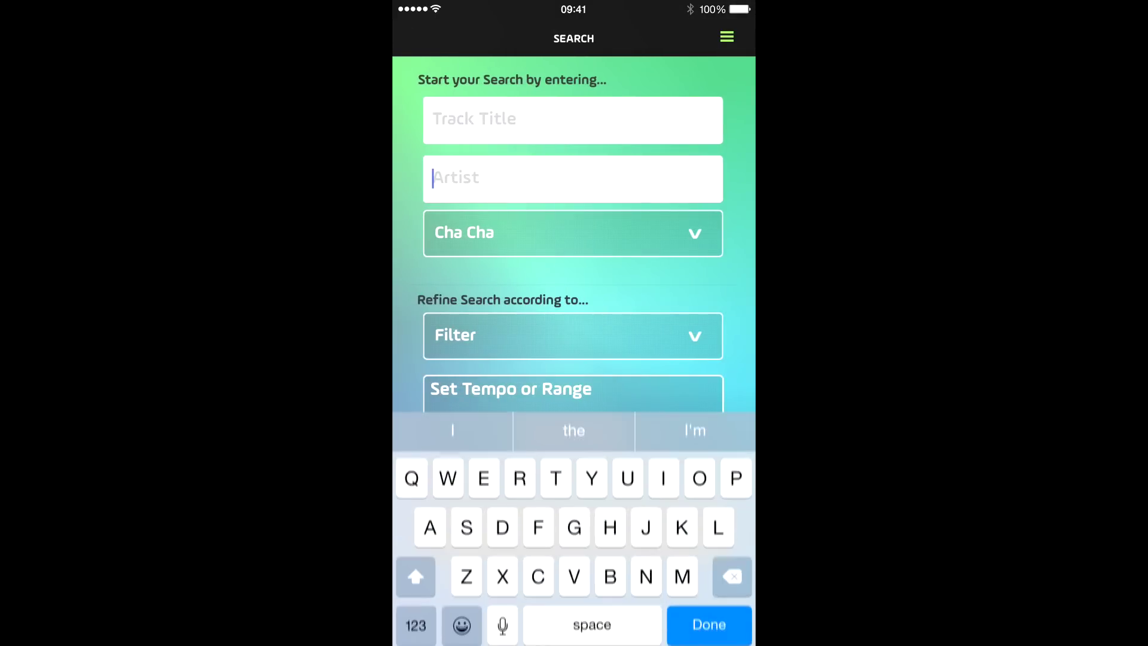
text(jac)
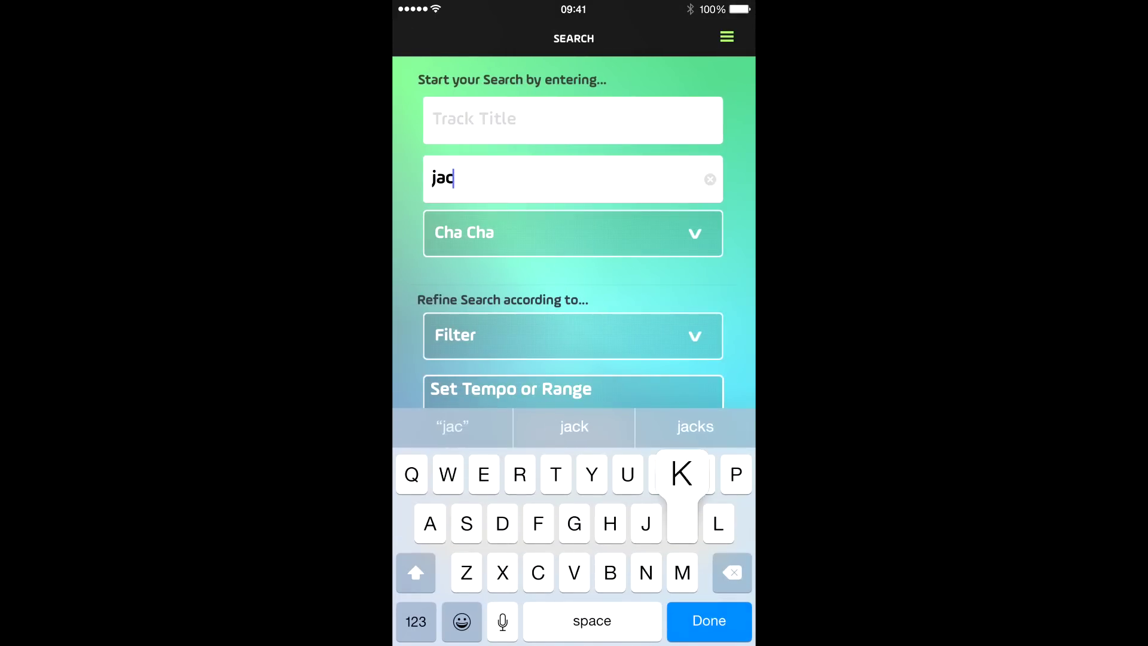
text(kso)
click(573, 426)
click(708, 620)
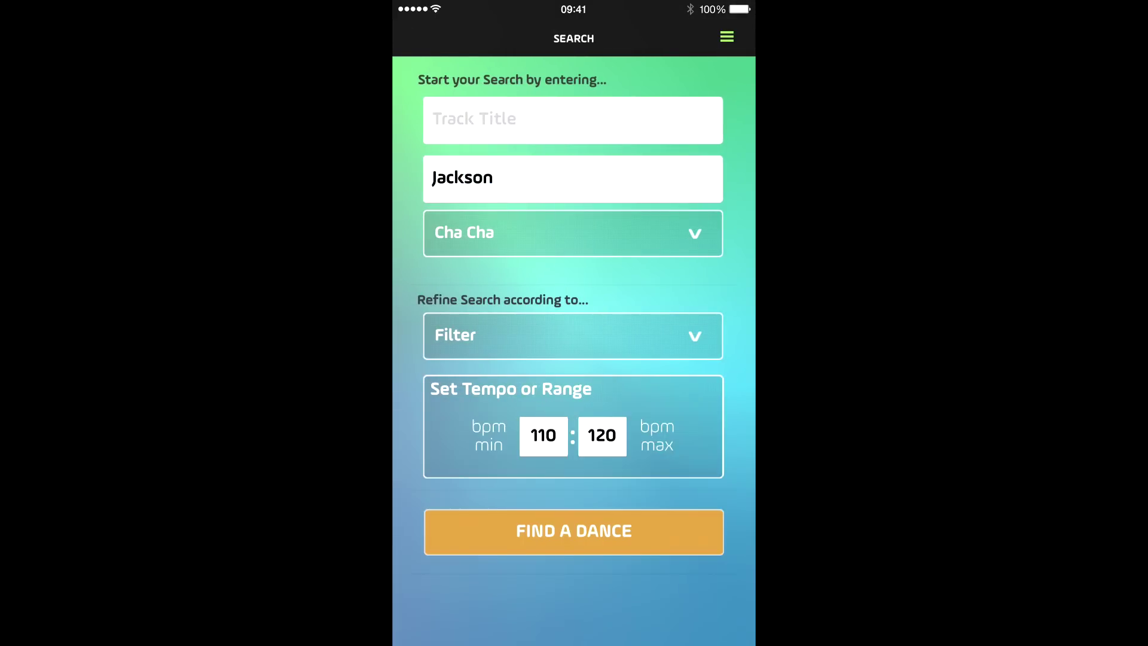
click(574, 533)
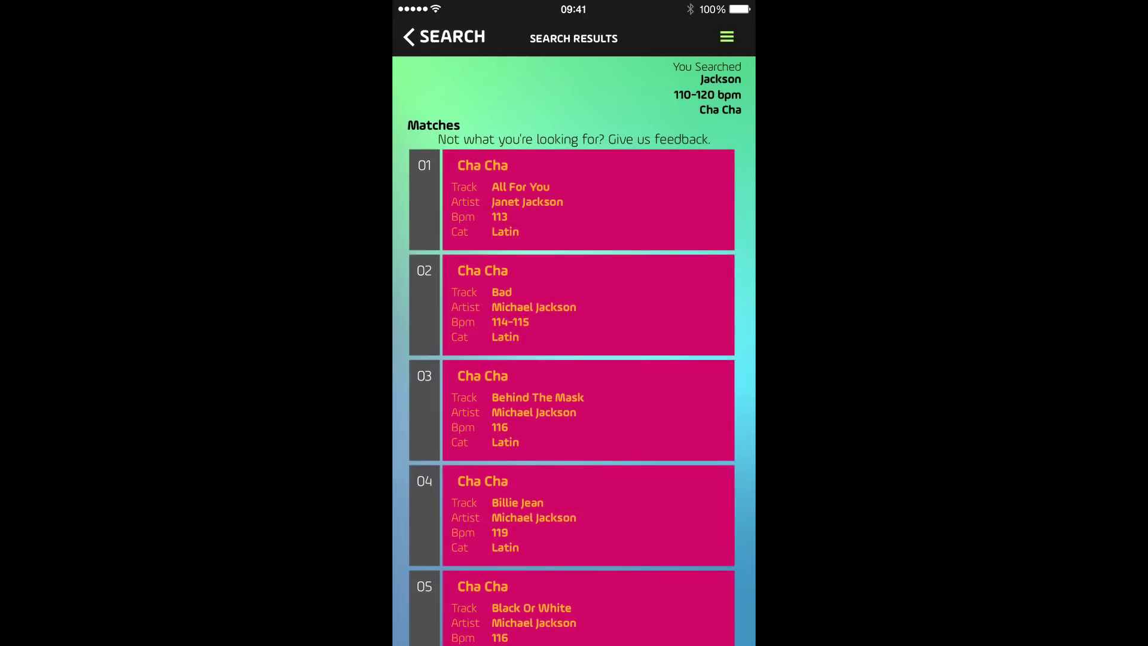
- Open Michael Jackson's Bad from the results and start its preview
click(571, 304)
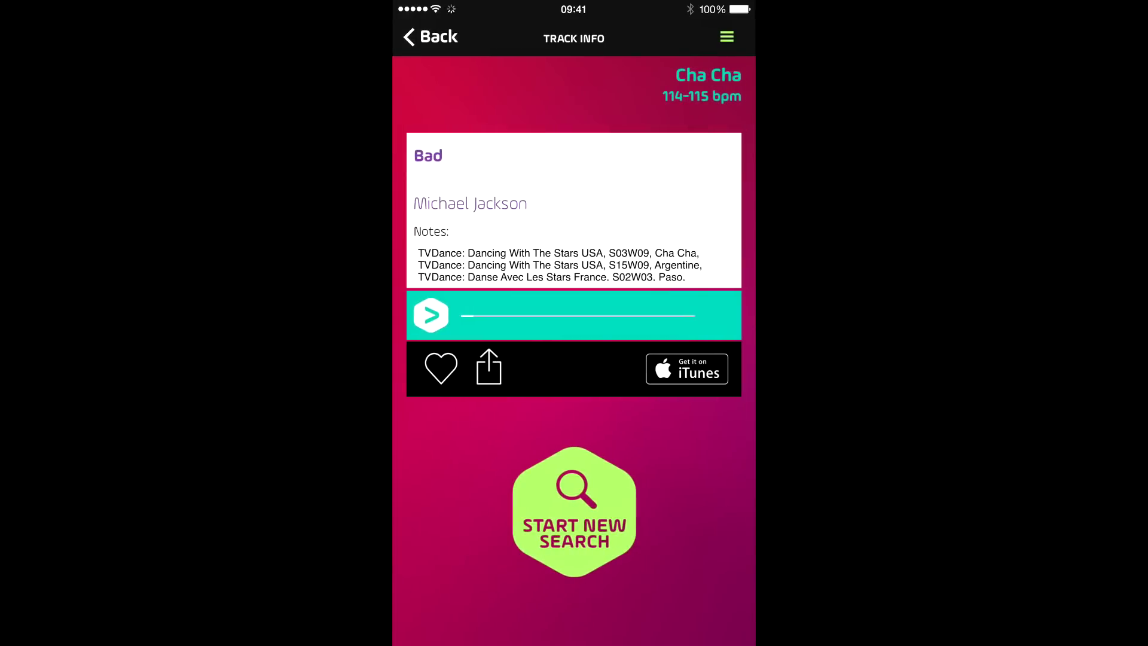
click(430, 315)
scroll(574, 260, down, 3)
scroll(575, 260, up, 2)
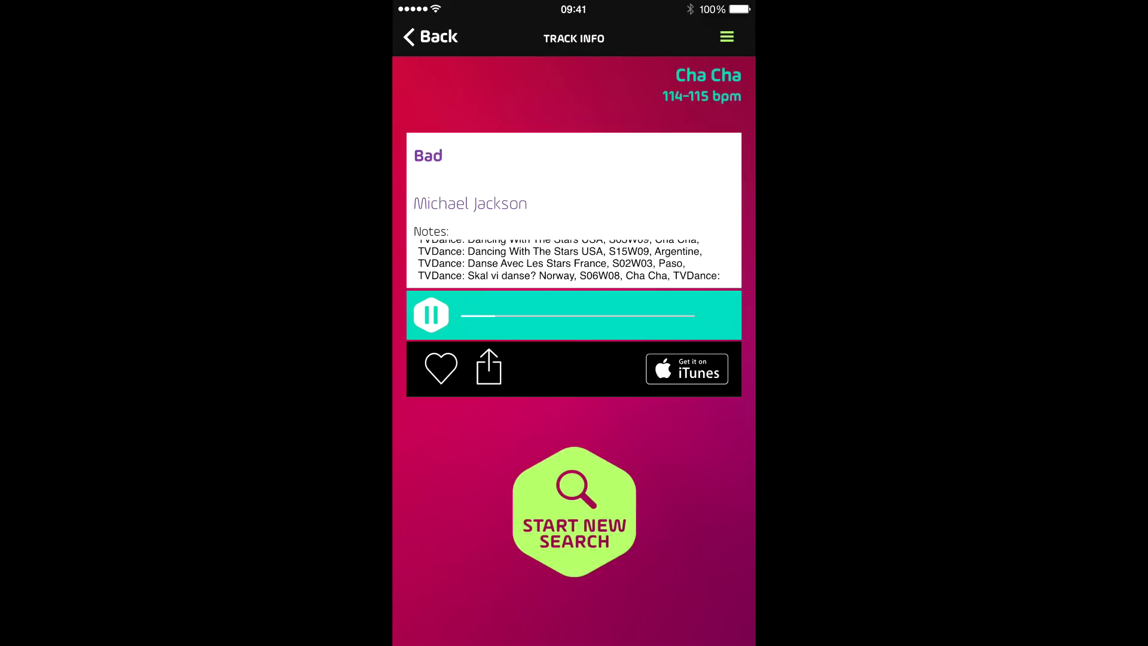